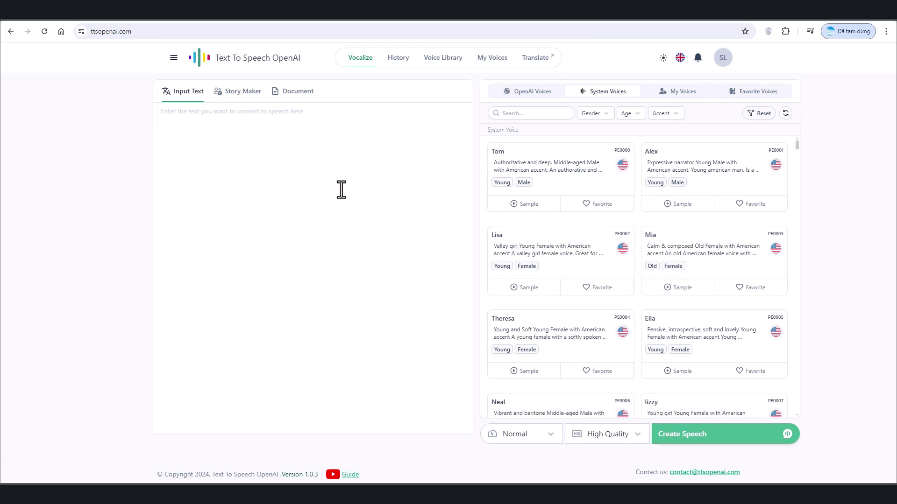
Step: Check the current plan and available credits in the account details
click(93, 33)
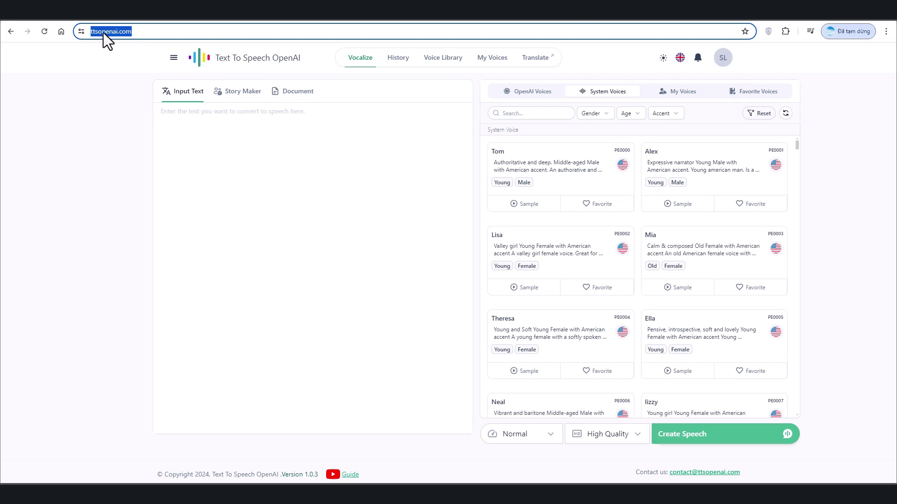
click(334, 171)
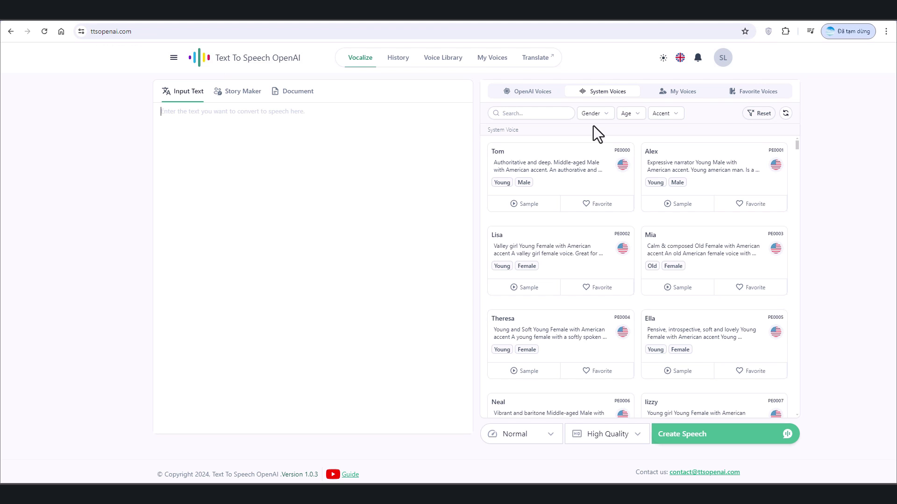
click(723, 57)
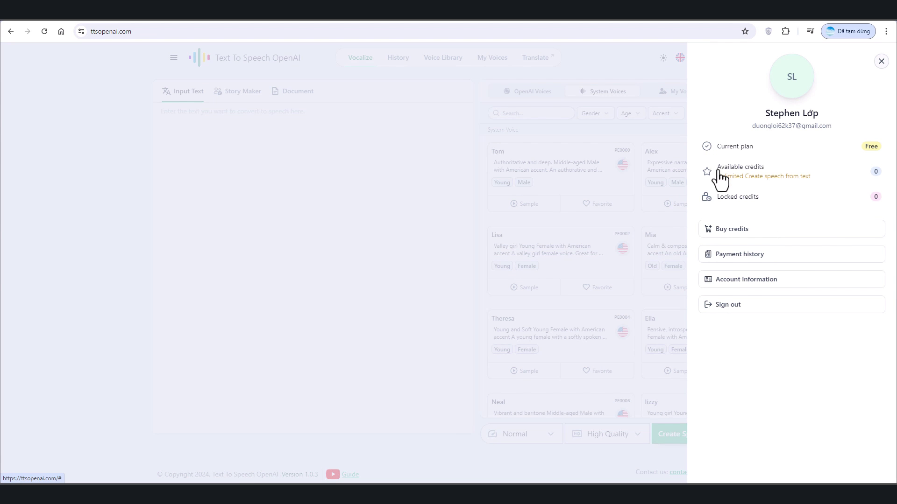
drag(717, 170, 752, 174)
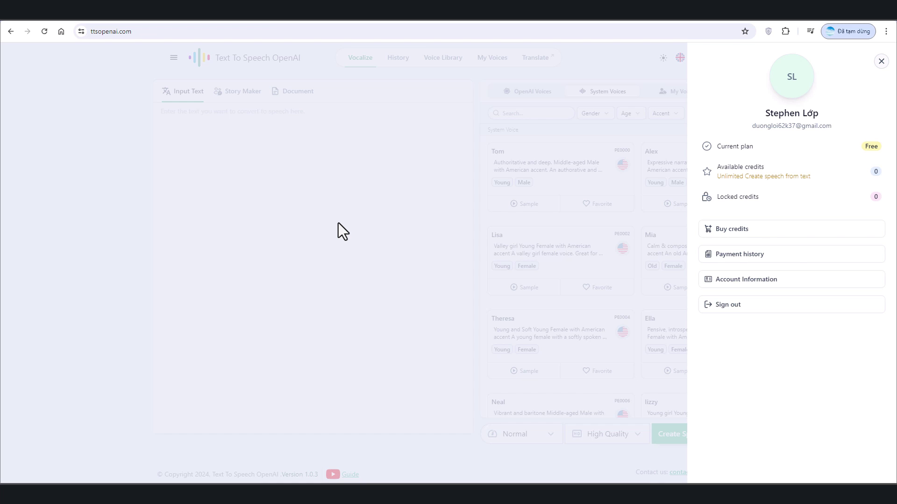
click(338, 223)
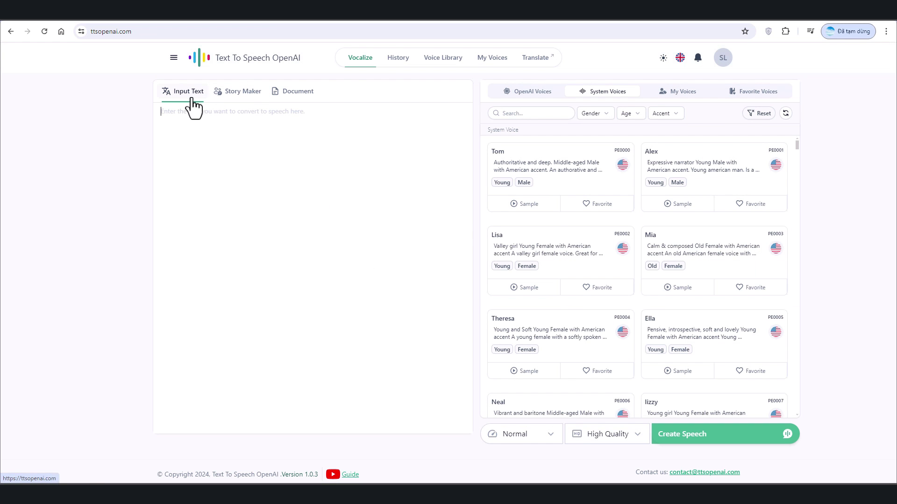
Step: Enter the Vietnamese SunnyJuice advertising script as the text to convert to speech
click(194, 124)
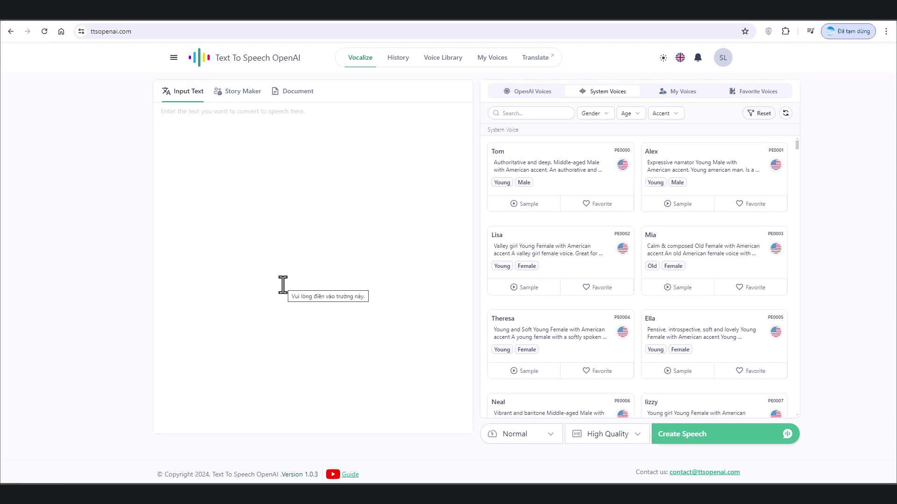
text(Từ những nông trại tràn ngập ánh nắng... những quả cam, dâu, và táo chín mọng được chọn lựa kỹ càng. Qua quá trình ép hiện đại, mỗi giọt SunnyJuice đều giữ nguyên hương vị tự nhiên... và sự tươi mới hoàn hảo. Từ nhà máy đến tay bạn, từng hộp SunnyJuice được chăm chút cẩn thận... mang đến sự tinh túy từ thiên nhiên. Hãy cảm nhận vị ngon thuần khiết, tươi mát mỗi ngày. SunnyJuice - Tươi mới từ thiên nhiên, dành cho bạn.)
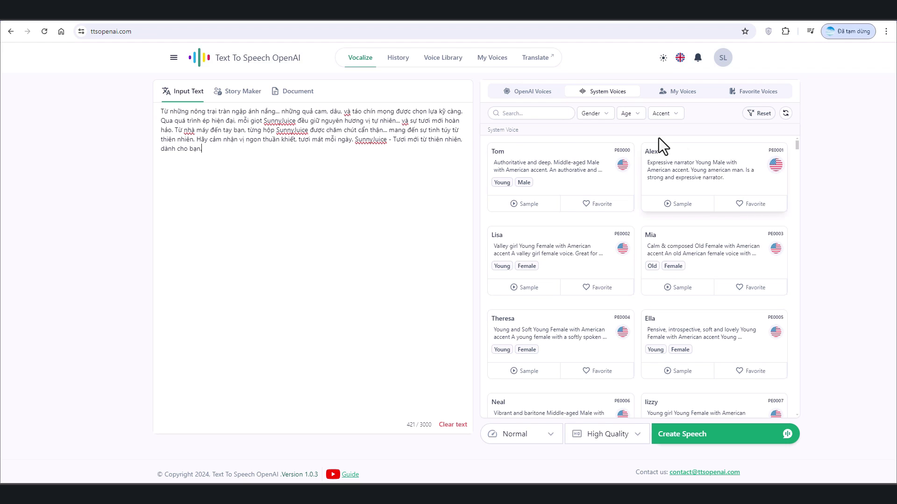
Step: Show the OpenAI voices and listen to the sample of the Alloy voice
click(534, 92)
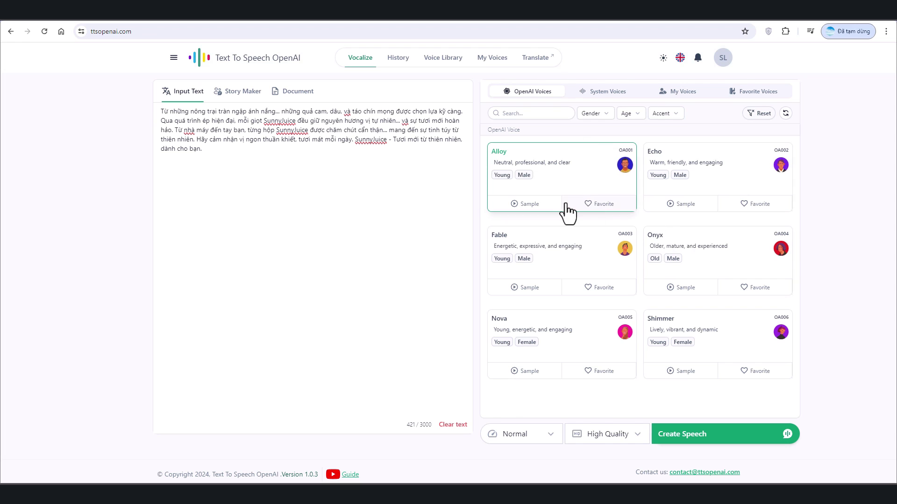
click(517, 206)
click(516, 213)
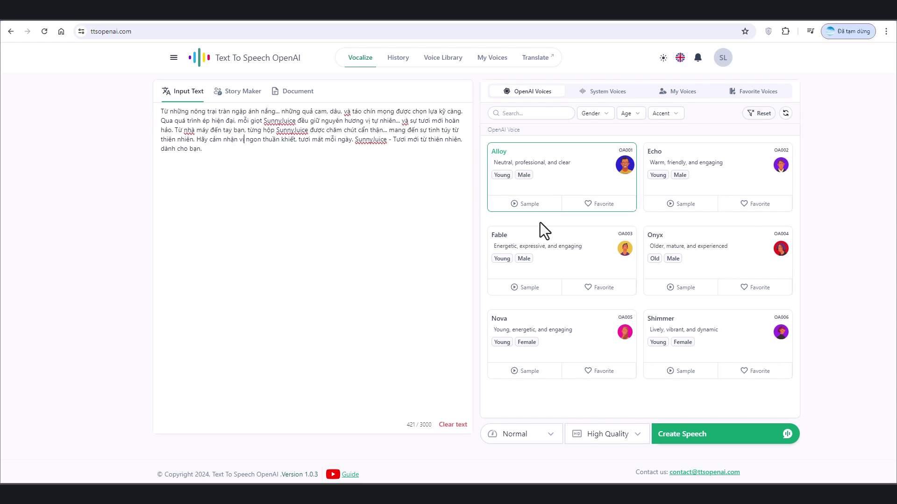
click(272, 160)
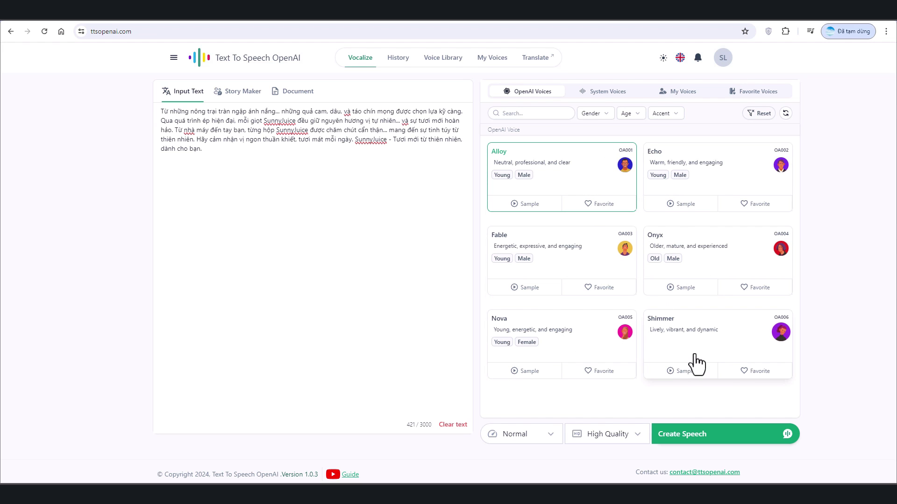
Step: Show the system voices and filter them to young male voices with an American accent
click(619, 96)
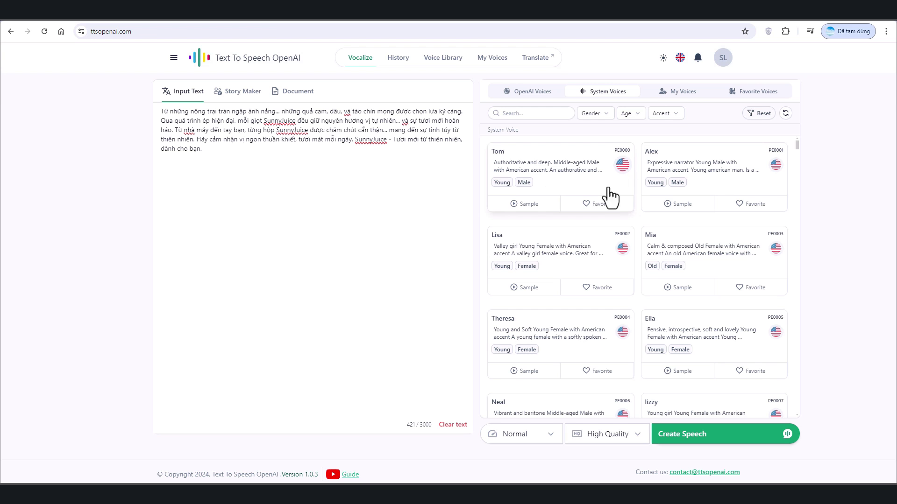
scroll(729, 263, down, 10)
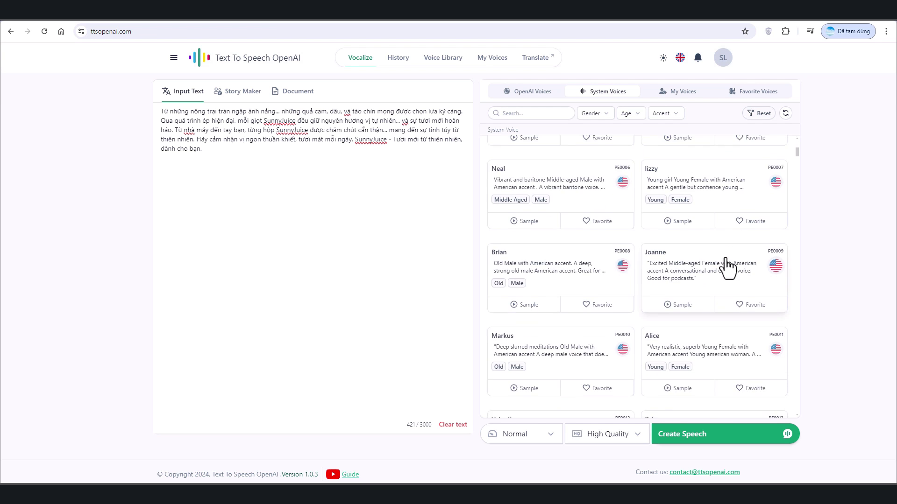
scroll(727, 269, down, 20)
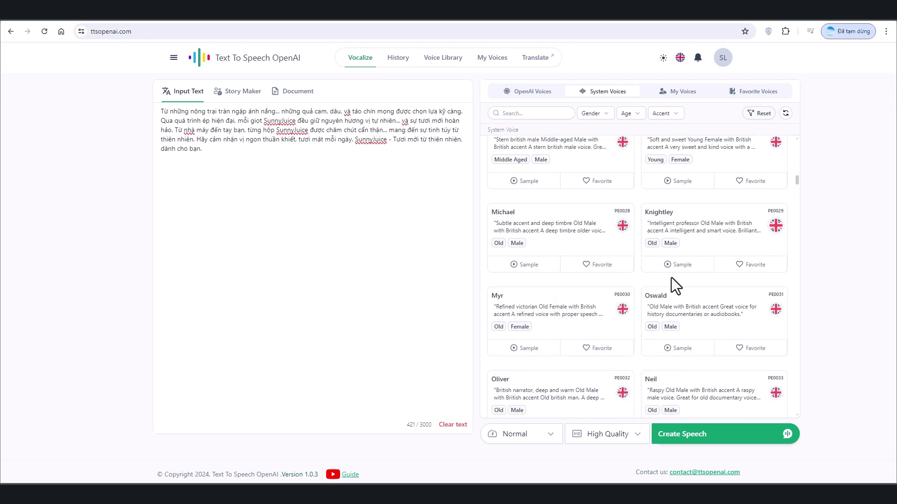
scroll(676, 280, up, 8)
scroll(716, 262, up, 10)
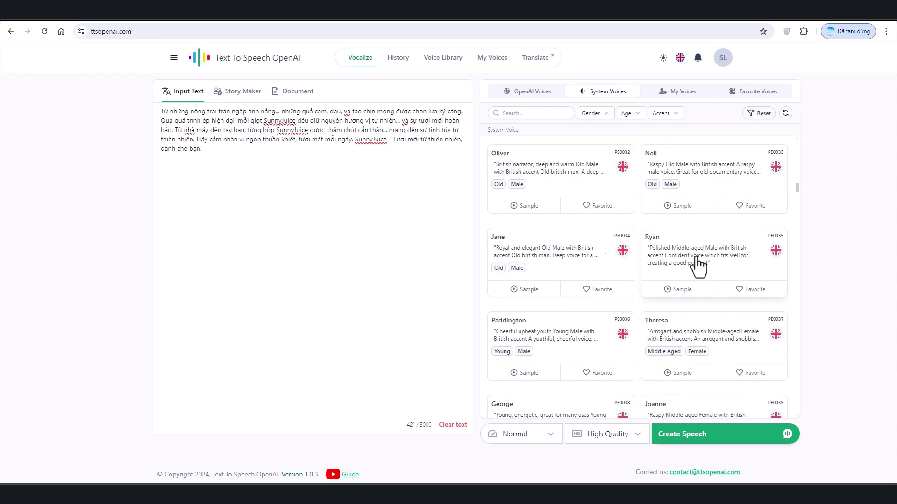
scroll(696, 256, up, 12)
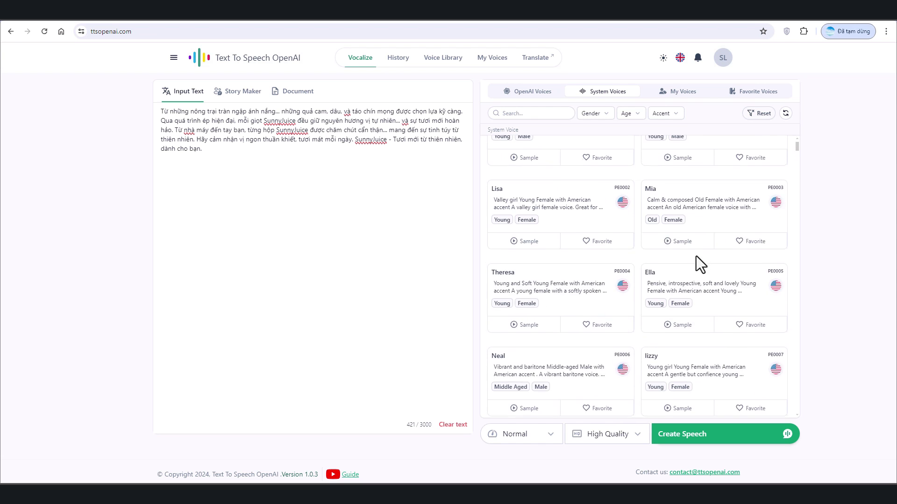
click(607, 117)
click(558, 133)
click(629, 114)
click(625, 132)
click(663, 113)
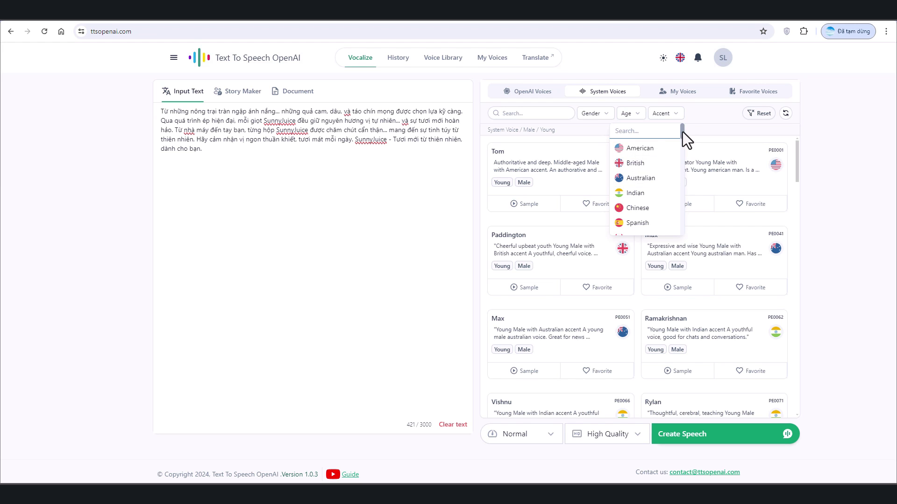
mouse_move(683, 131)
mouse_down()
mouse_move(682, 228)
mouse_move(684, 120)
mouse_up()
click(640, 149)
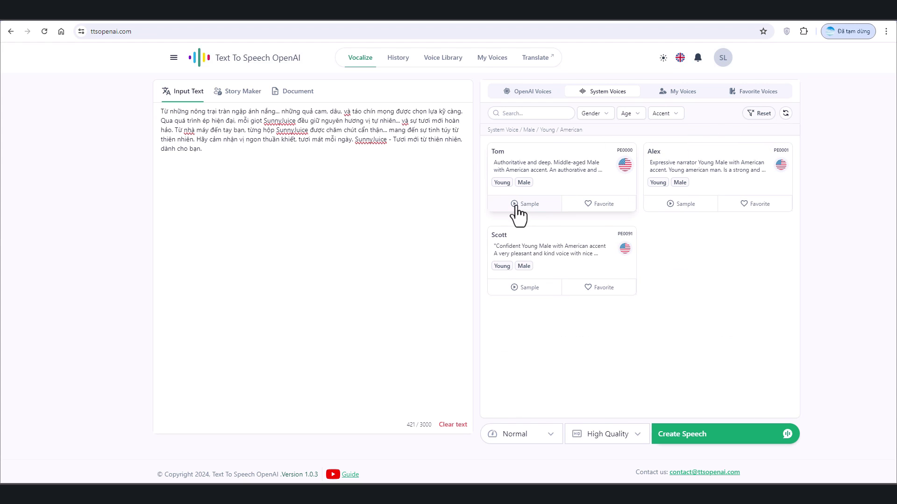
Step: Select the Tom voice and create the speech at Normal speed in High Quality
click(671, 206)
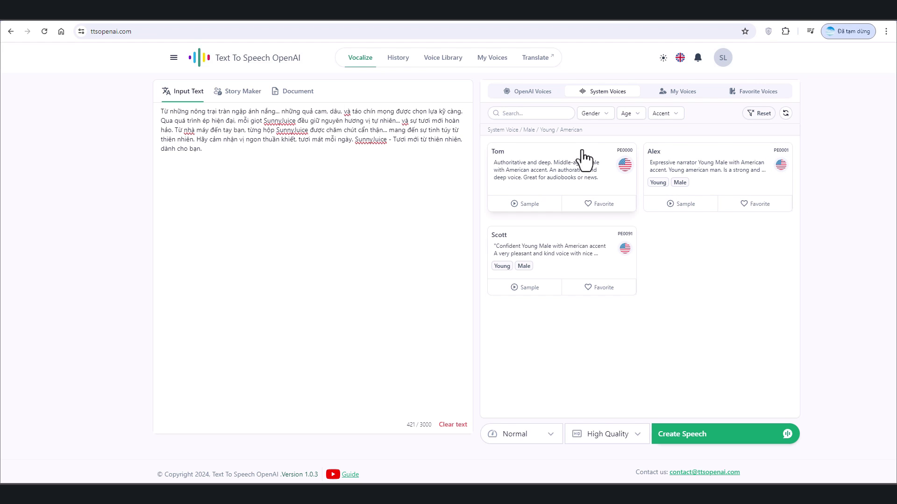
click(612, 159)
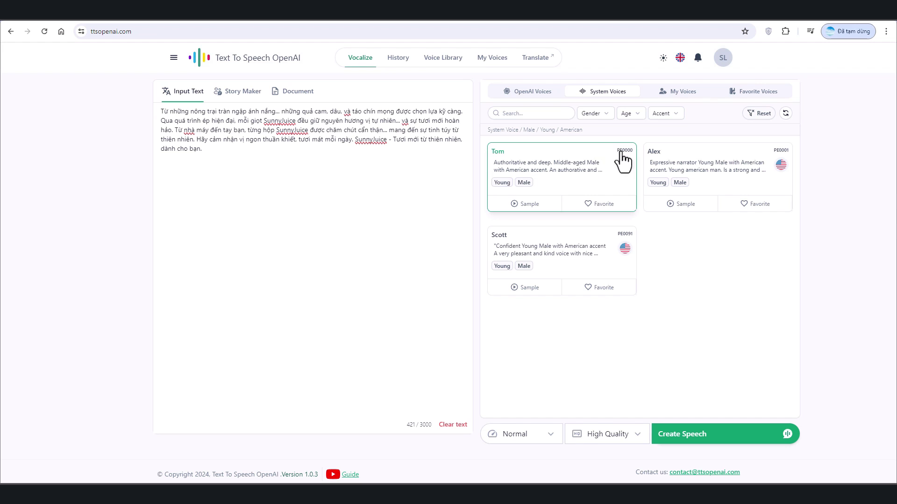
click(536, 437)
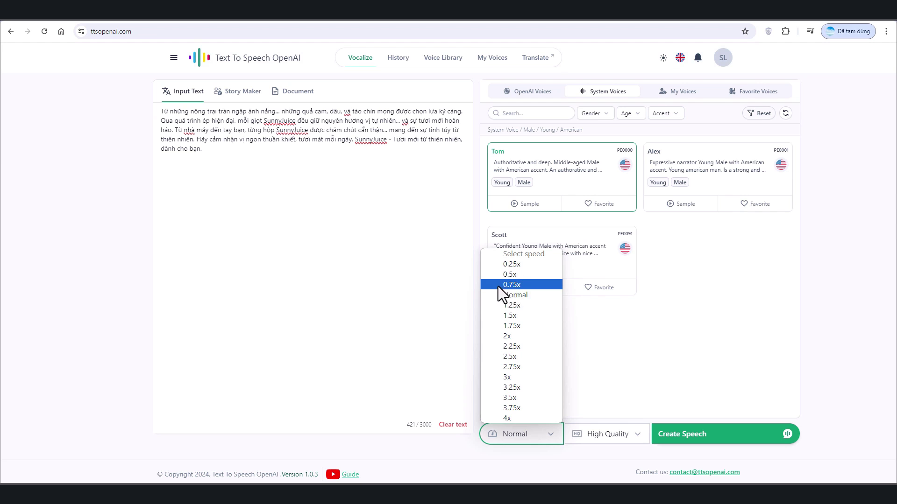
click(642, 346)
click(632, 438)
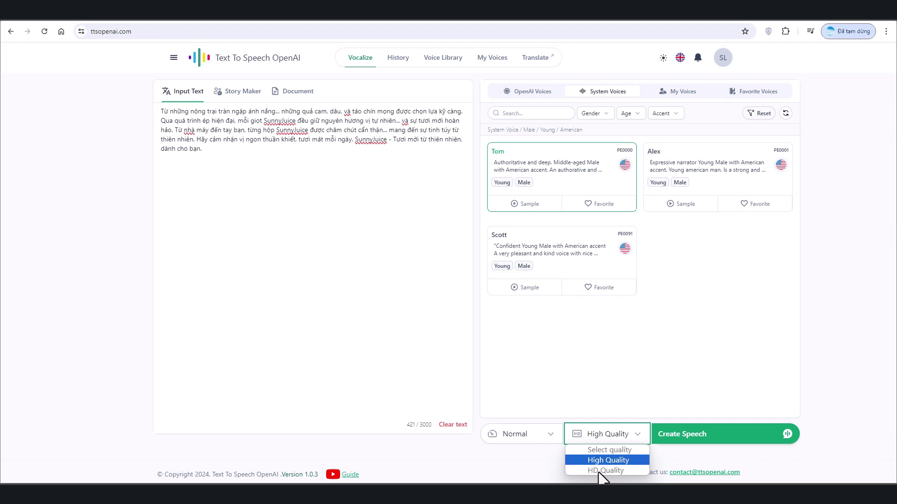
click(628, 391)
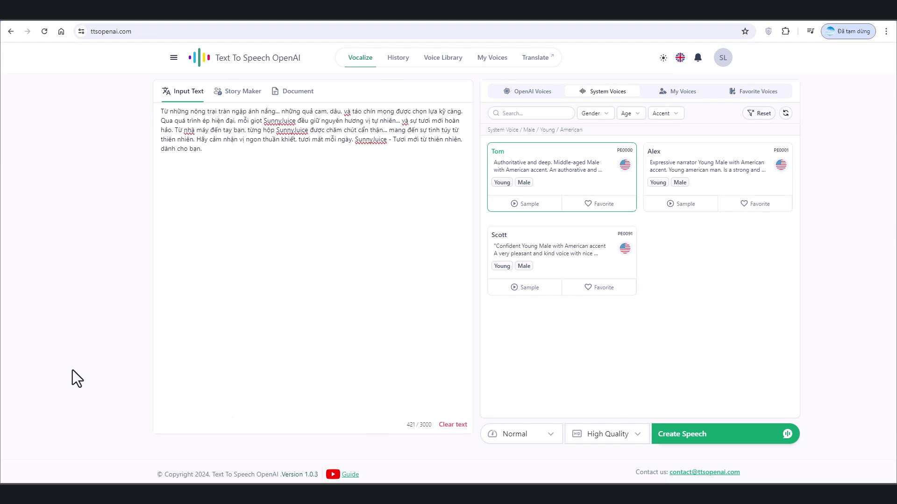
click(675, 438)
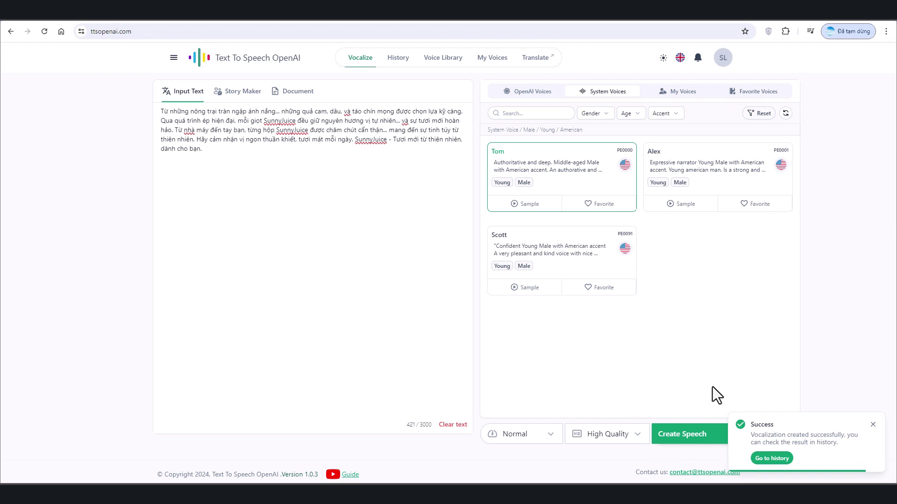
Step: View the generated speech in the history and read the notice about automatic deletion
click(398, 59)
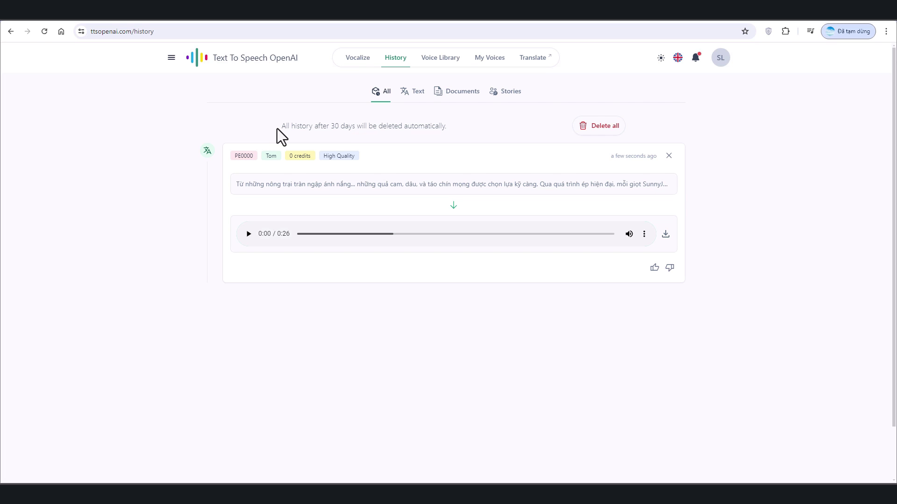
drag(281, 126, 446, 126)
drag(281, 124, 491, 125)
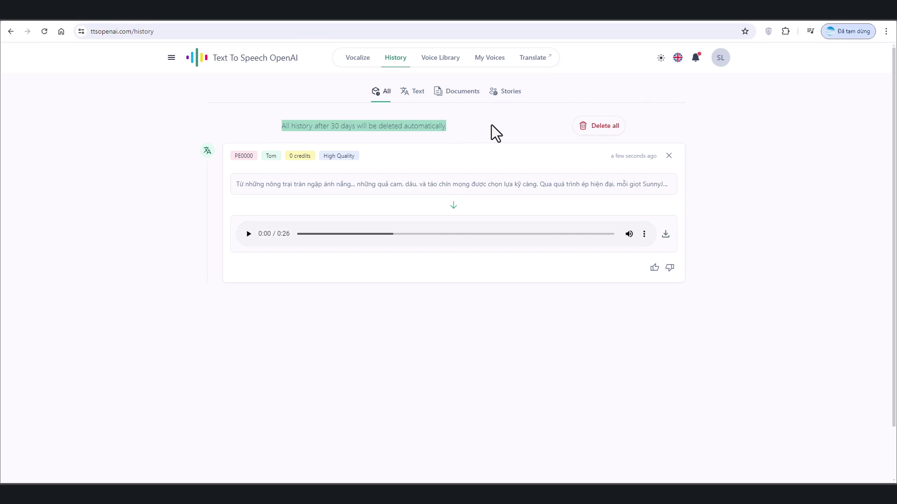
click(491, 125)
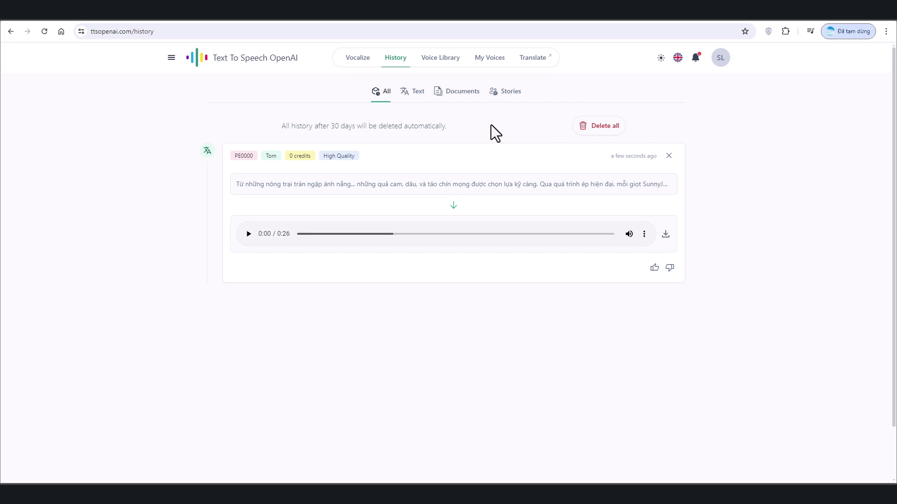
Step: Return to the speech creation page and start a story with "Hello" as the text of Block 1
key(alt+Left)
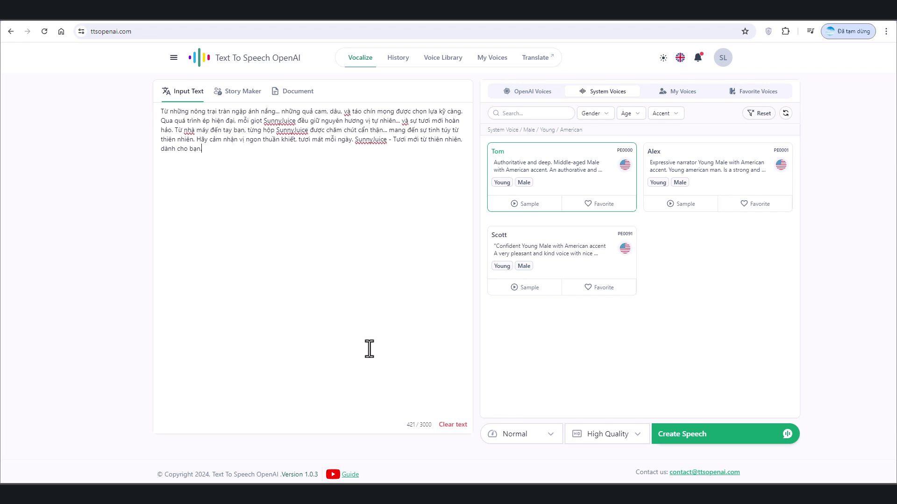
click(256, 91)
click(200, 129)
click(180, 159)
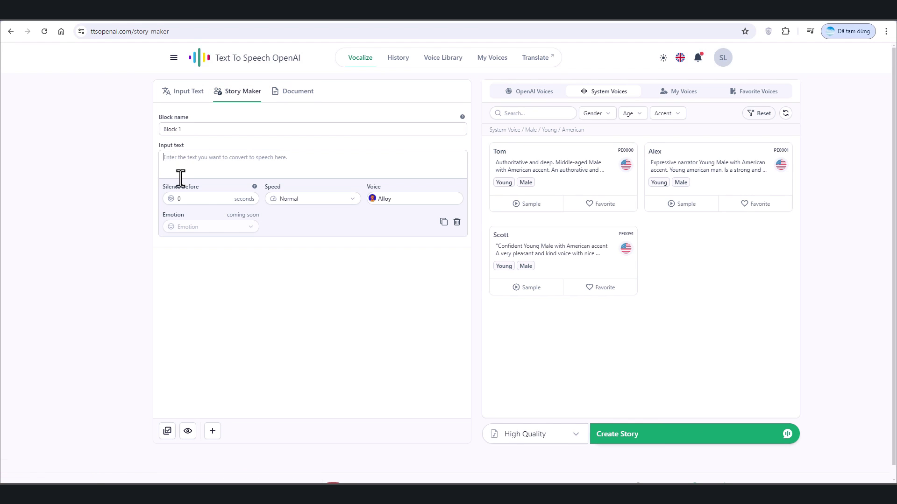
text(Hello)
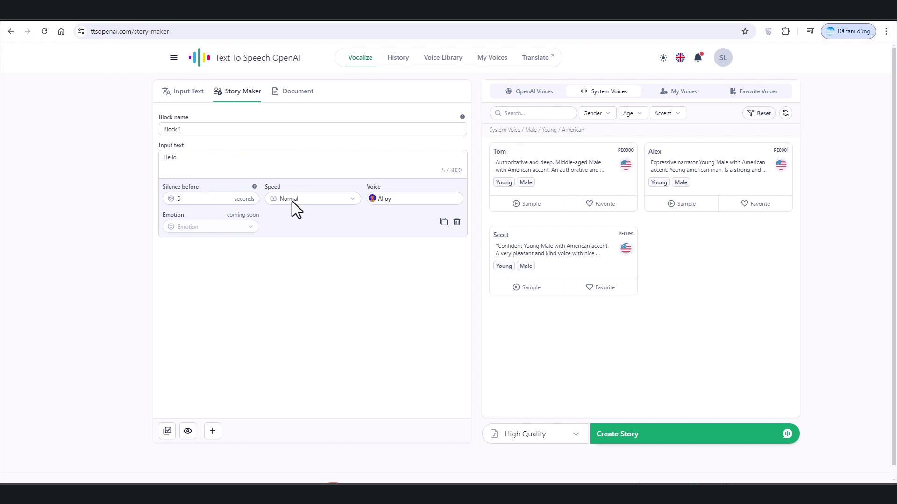
Step: Assign the Tom system voice to Block 1, keeping the speed at Normal
click(317, 200)
click(316, 199)
click(376, 206)
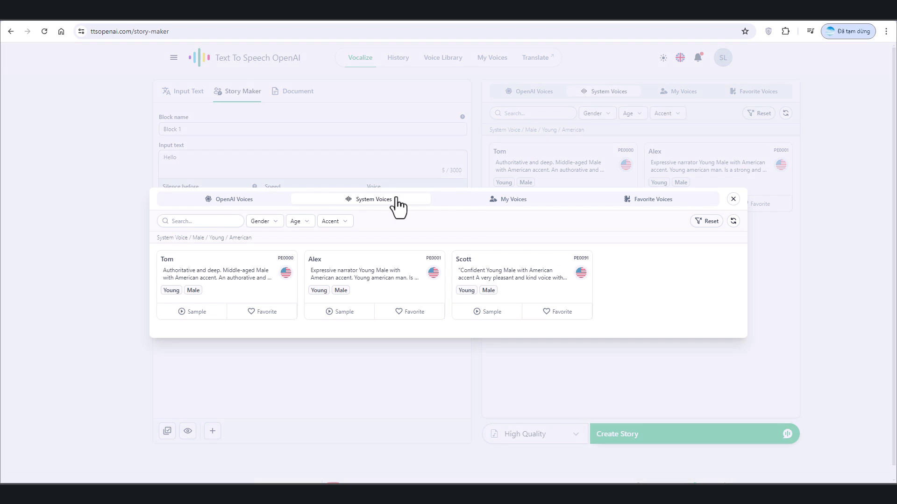
click(246, 280)
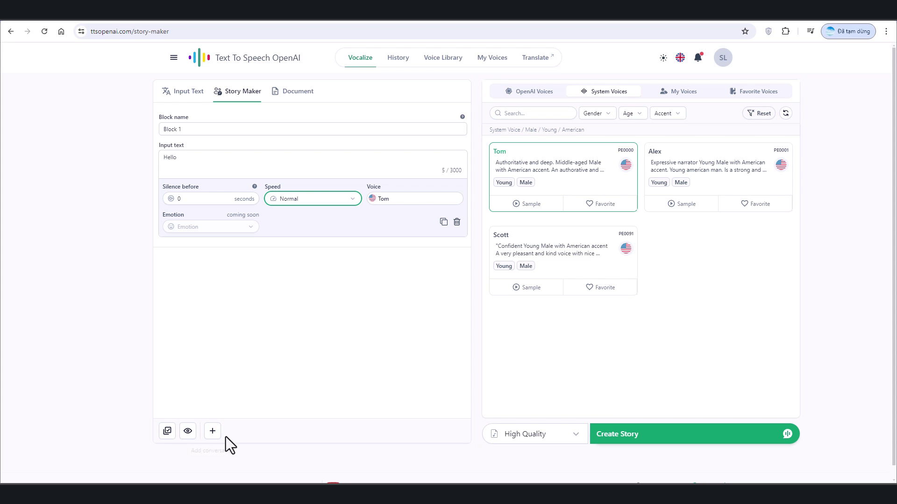
Step: Add a second story block with the text "Nice to meet you" and the Shimmer OpenAI voice
click(212, 432)
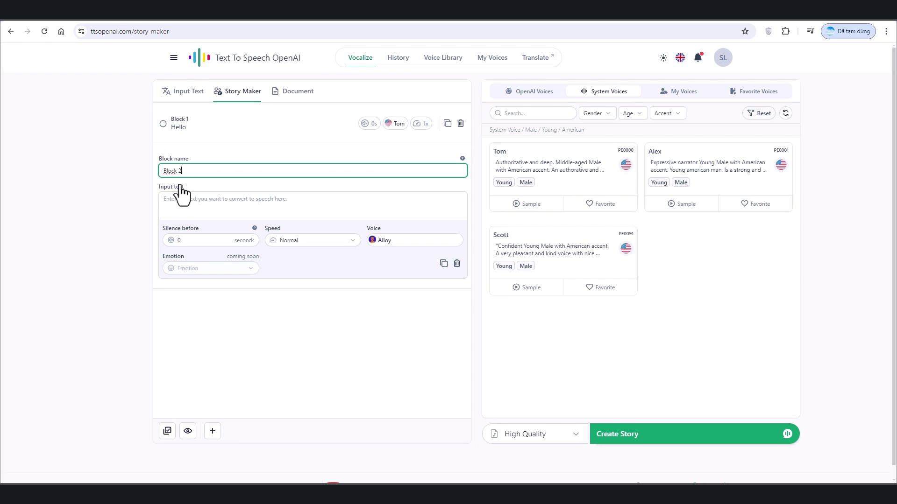
click(181, 208)
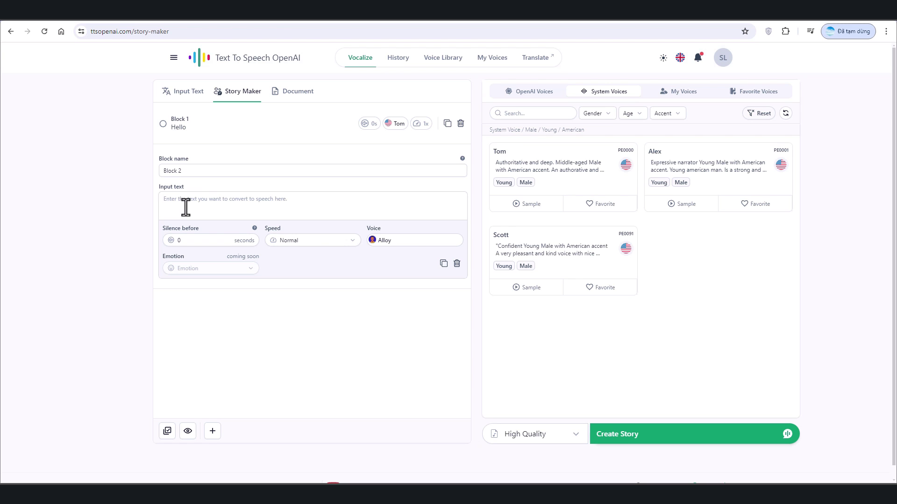
text(Nice to meet you)
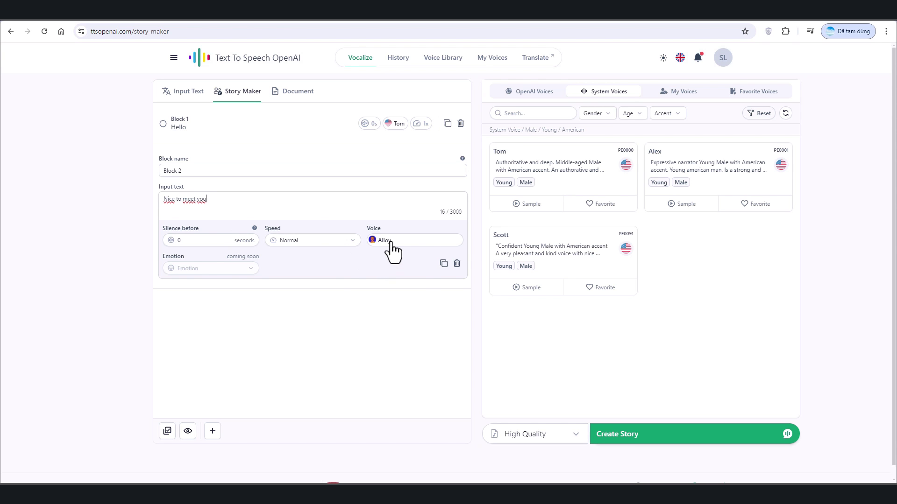
click(391, 241)
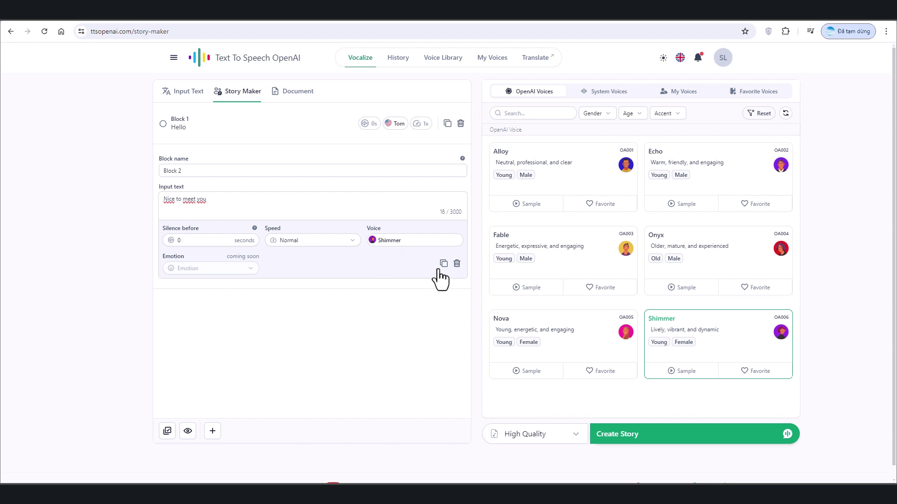
Step: Add a third story block with the text "How are you today?" and the Tom voice, and try to create the story as MP3
click(314, 252)
click(213, 430)
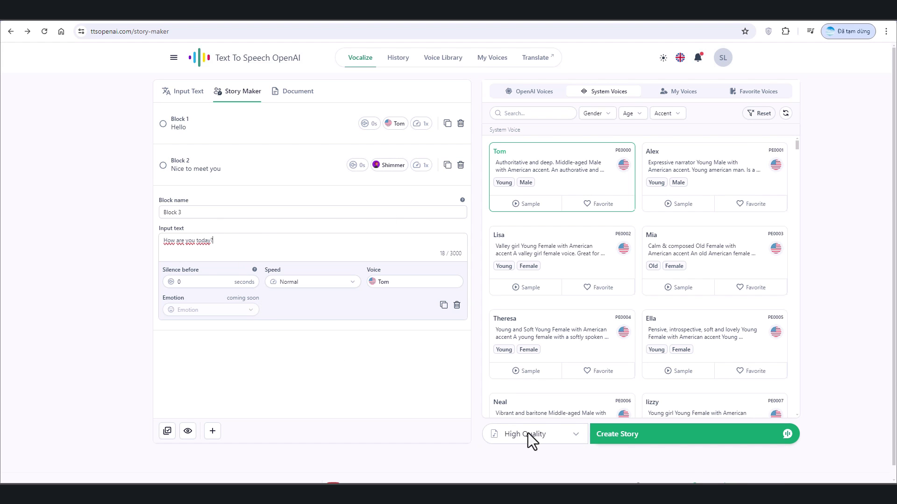
click(615, 441)
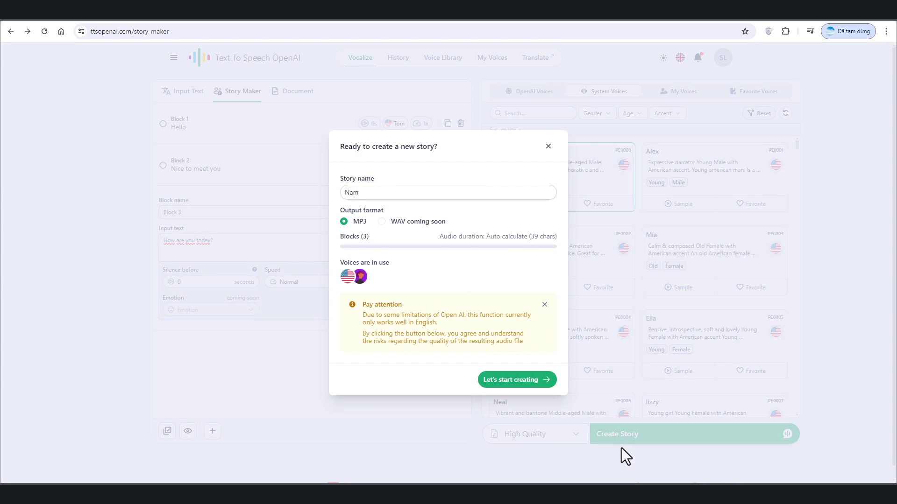
click(513, 390)
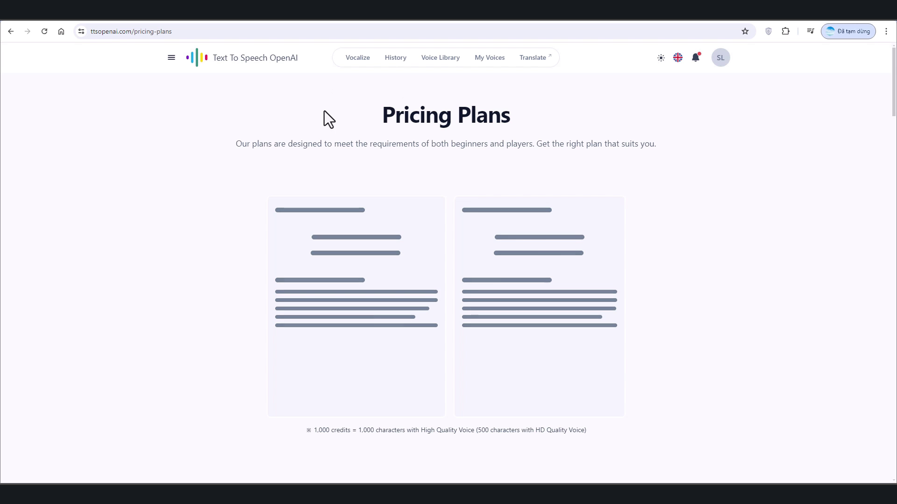
Step: Examine what the Free and Premium pricing plans include, especially voice creation and story creation, and return to the story maker
drag(327, 118, 559, 144)
click(508, 114)
drag(507, 114, 430, 120)
click(430, 120)
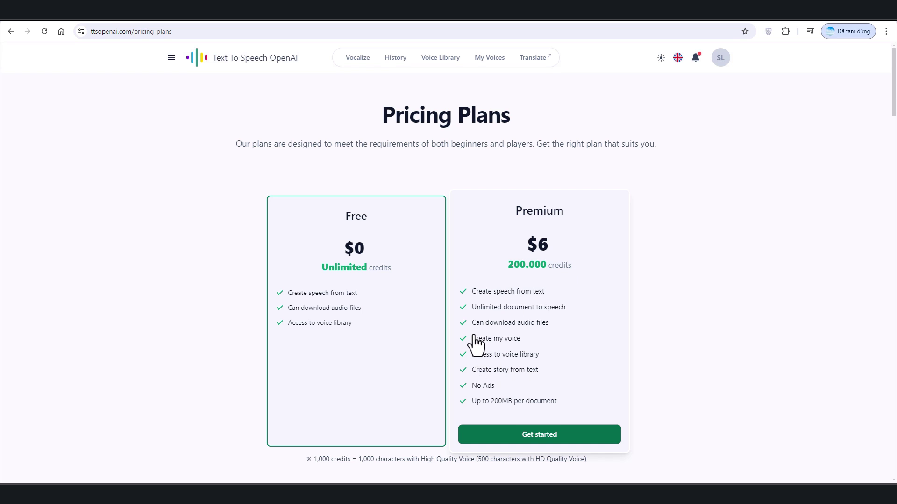
drag(476, 338, 529, 339)
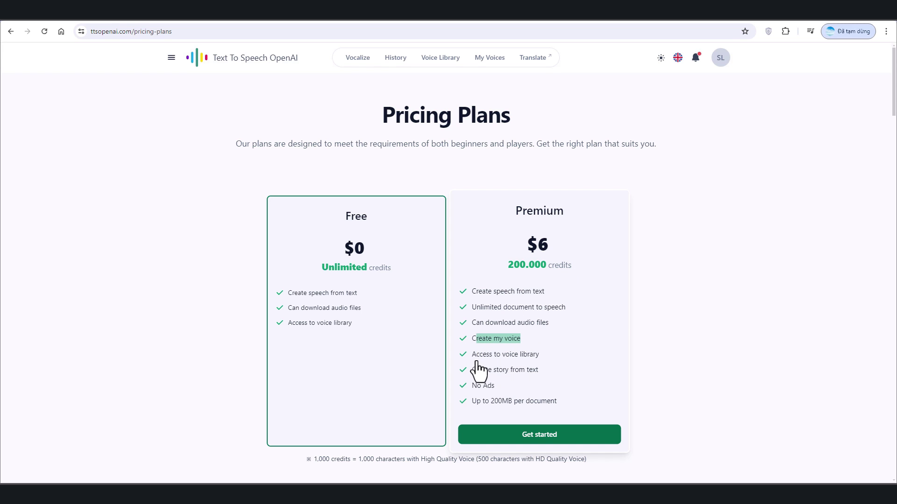
drag(472, 369, 562, 375)
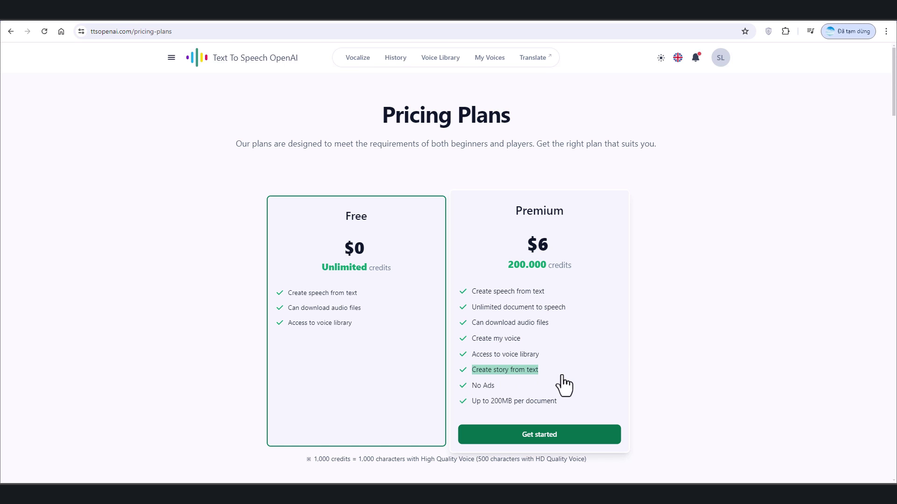
click(9, 32)
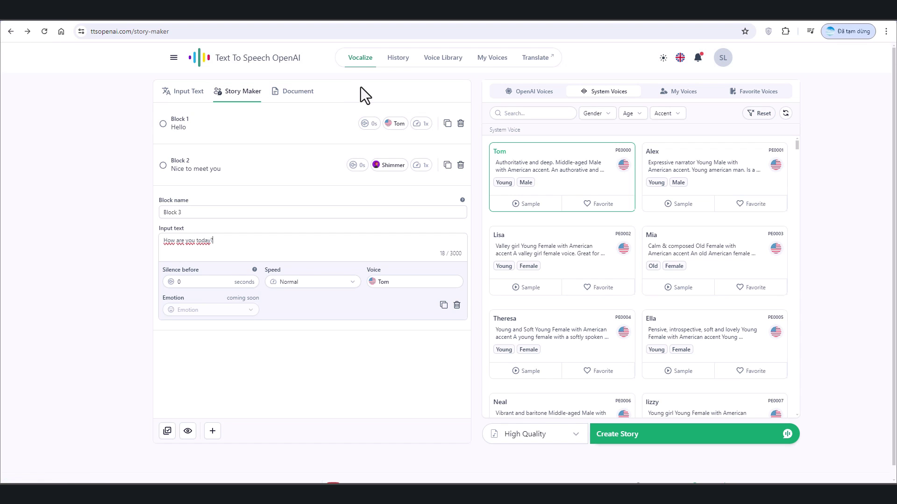
Step: View the document upload page and try to create a new voice among the custom voices
click(287, 92)
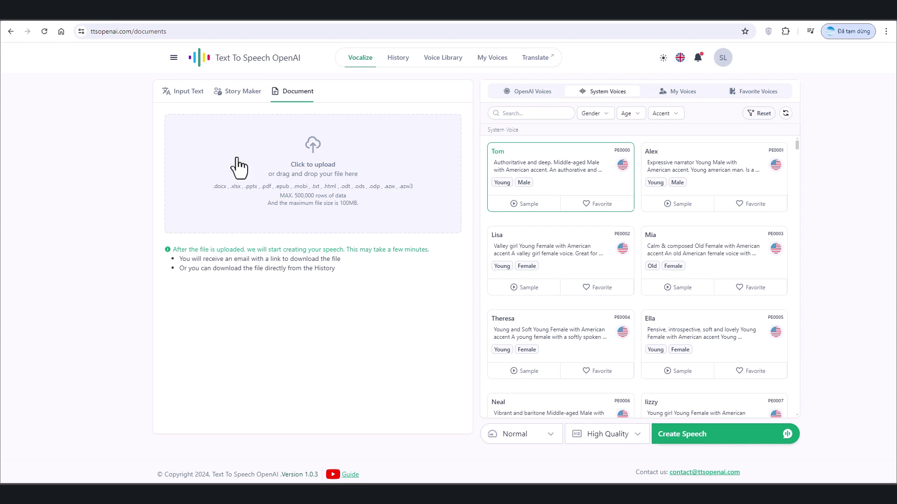
click(392, 58)
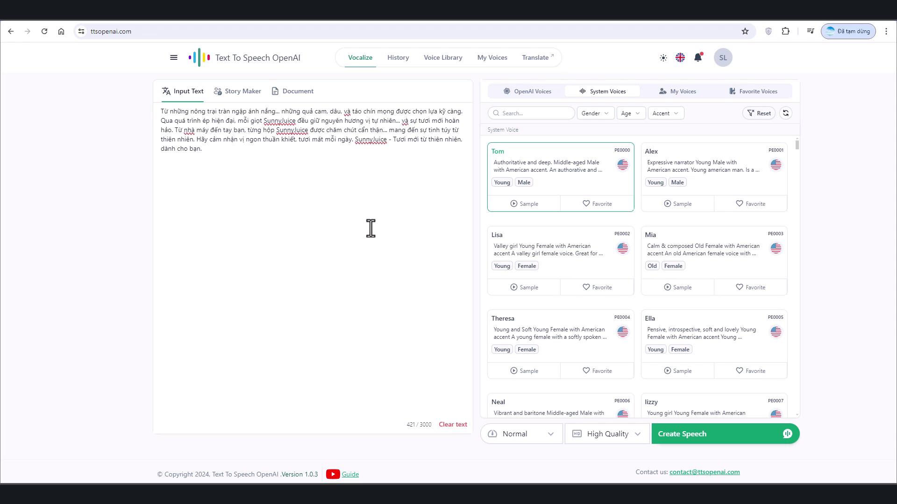
click(686, 95)
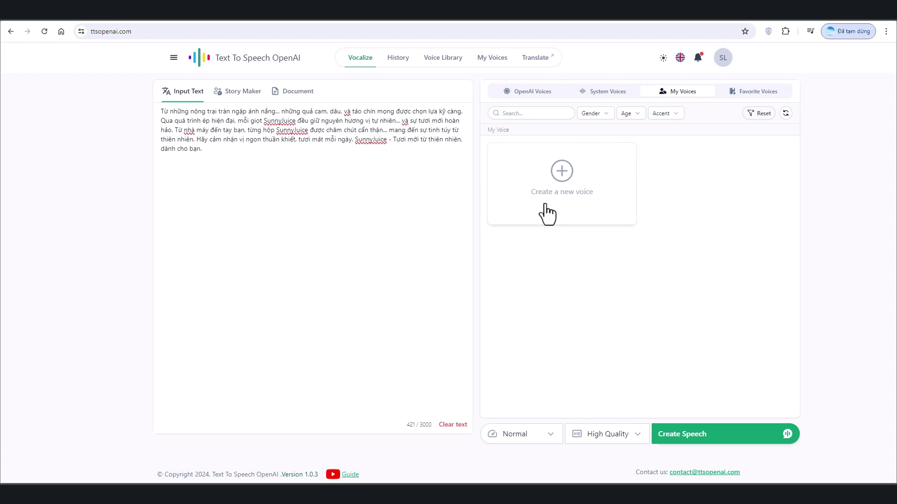
click(576, 201)
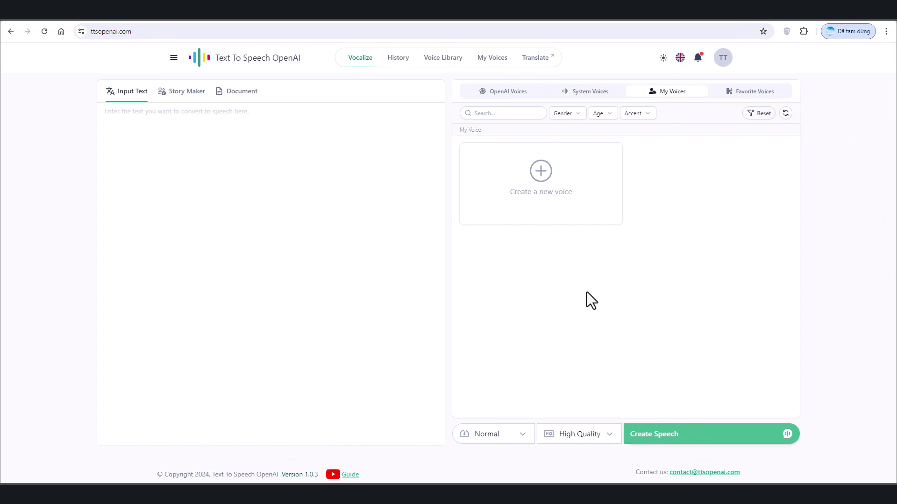
Step: Check the account's current plan and available credits, and revisit the story maker and document upload pages
click(727, 53)
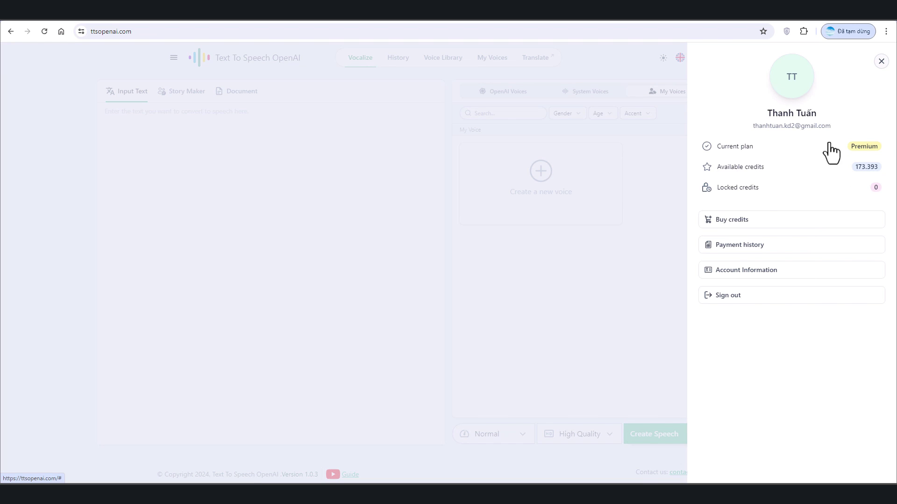
click(310, 195)
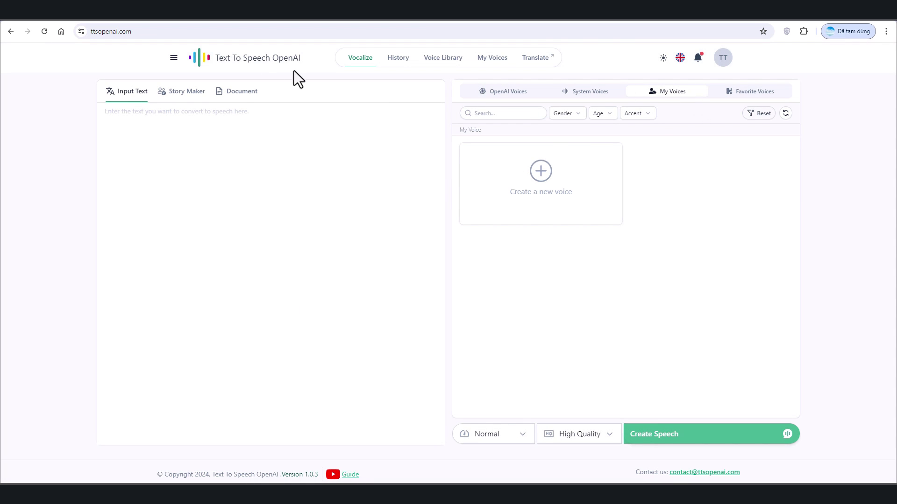
click(191, 96)
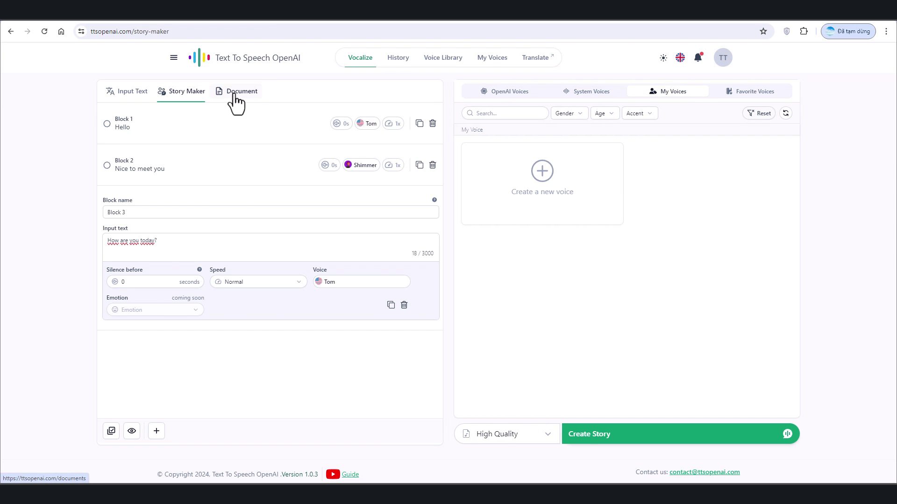
click(234, 94)
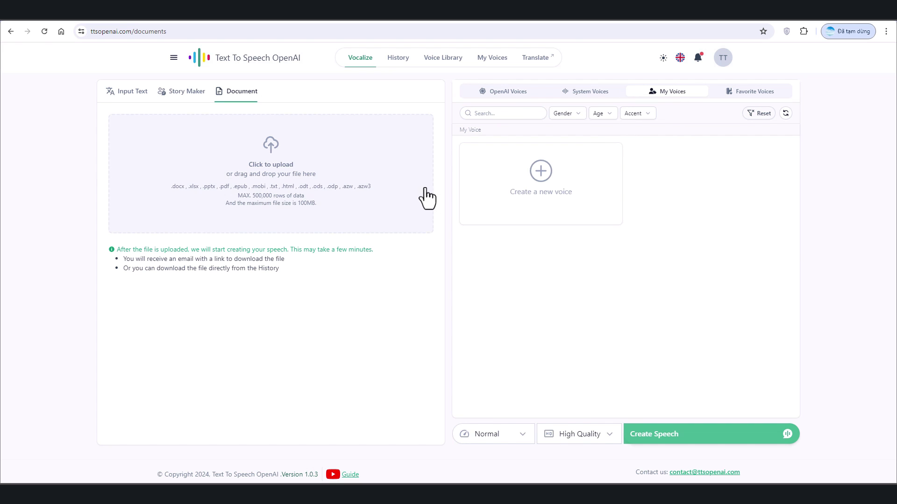
Step: Start a new custom voice with Instant Voice Cloning and enter the voice's name, leaving the description empty
click(549, 204)
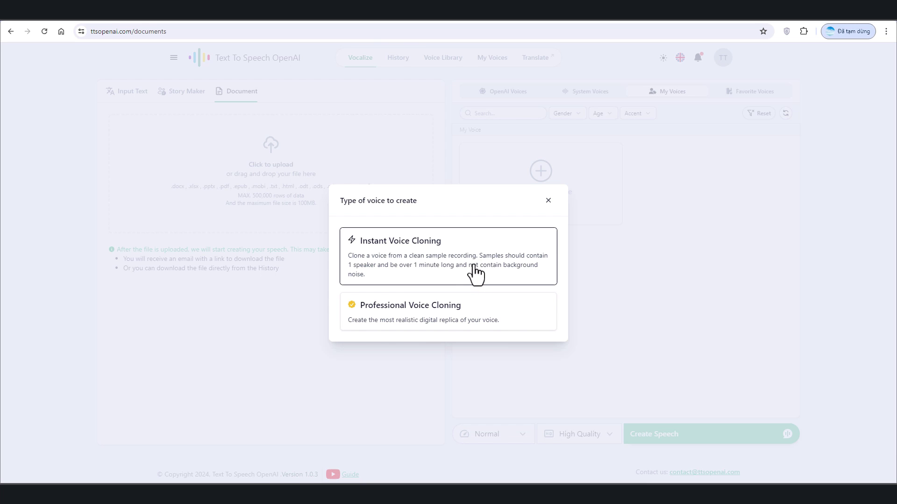
click(503, 266)
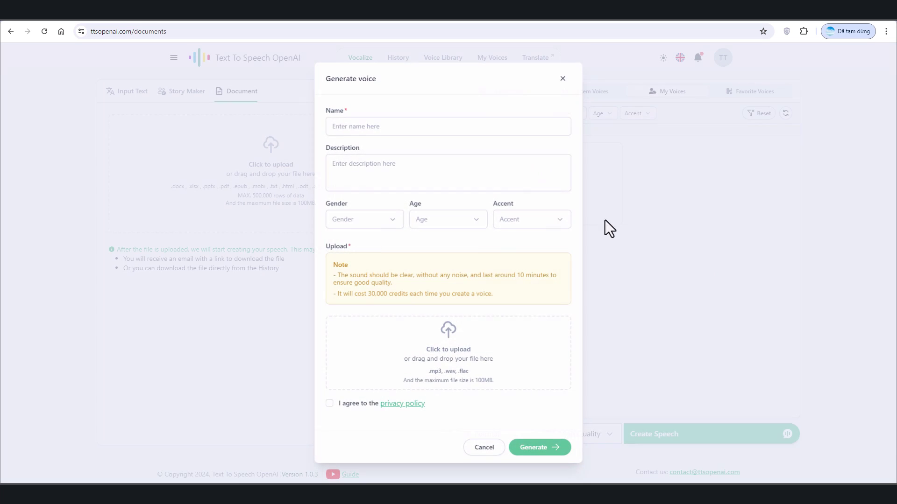
click(410, 130)
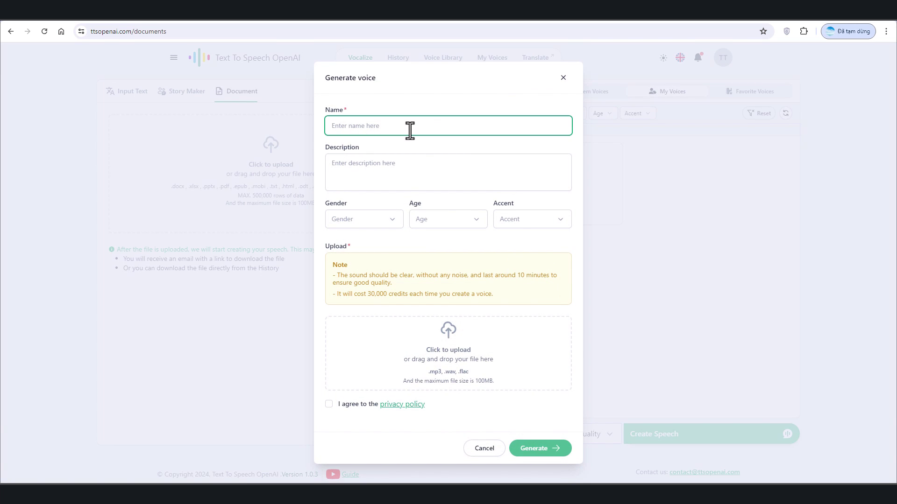
text(Tuan)
click(519, 187)
Step: Set the cloned voice's gender to Male, age to Young and accent to Vietnamese
click(371, 223)
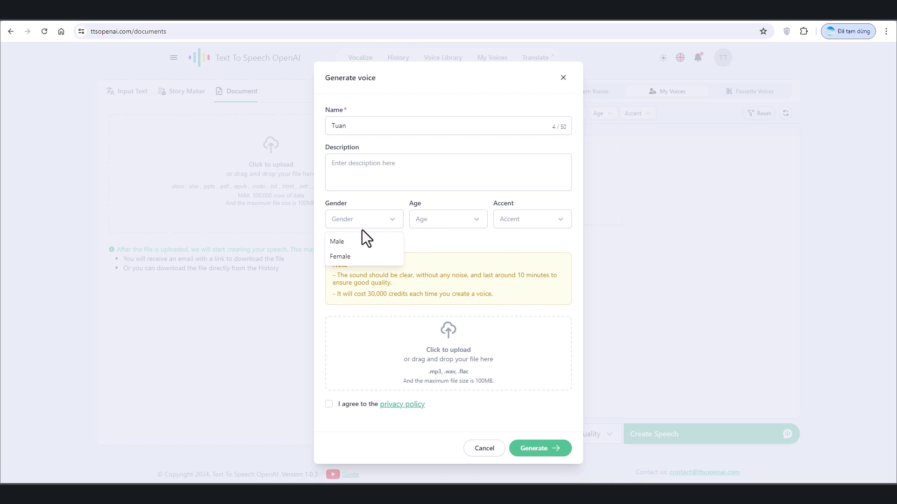
click(364, 240)
click(433, 224)
click(436, 241)
click(514, 225)
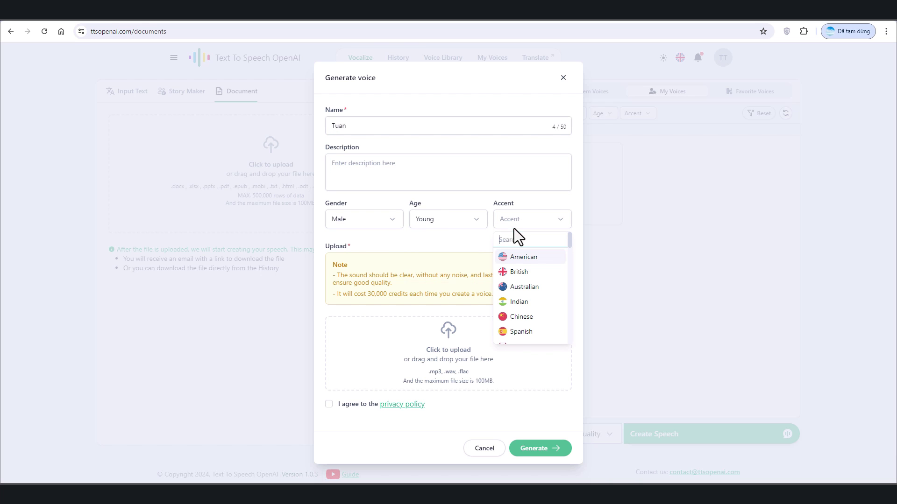
scroll(524, 294, down, 5)
click(520, 300)
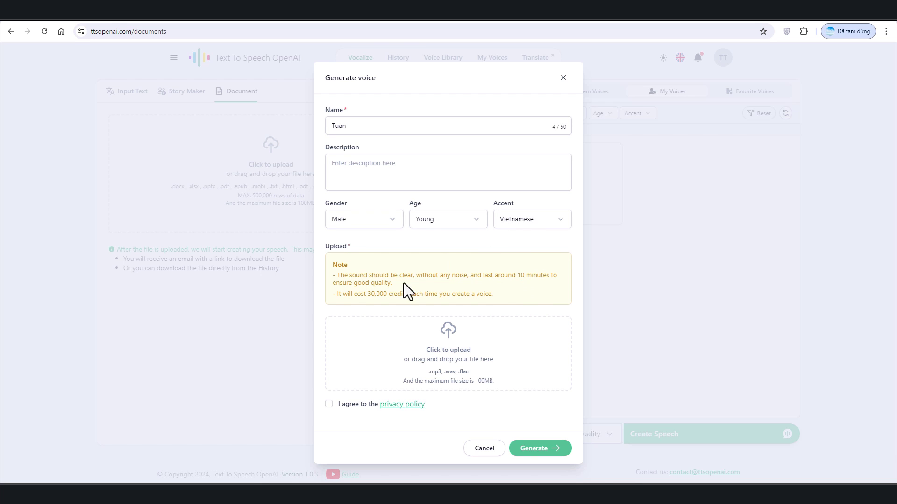
Step: Read the upload note about the required sound clarity, the recording length and the credit cost of creating a voice
drag(337, 276, 413, 277)
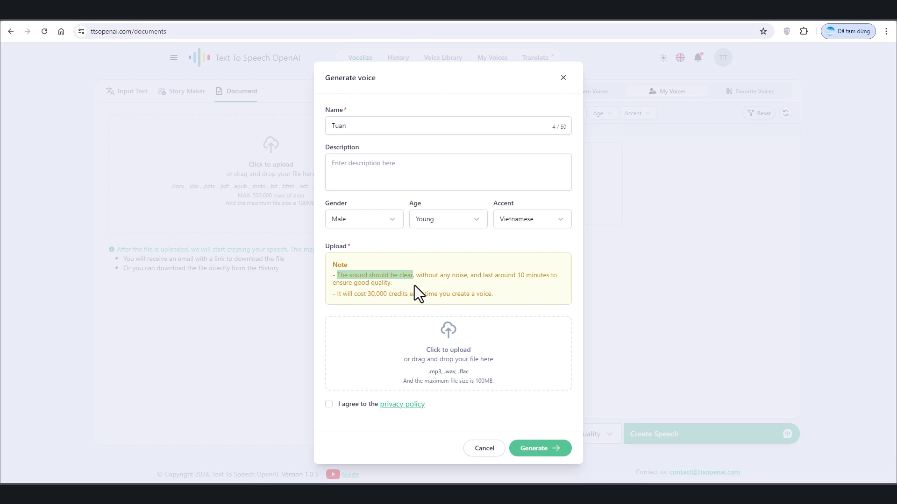
click(460, 279)
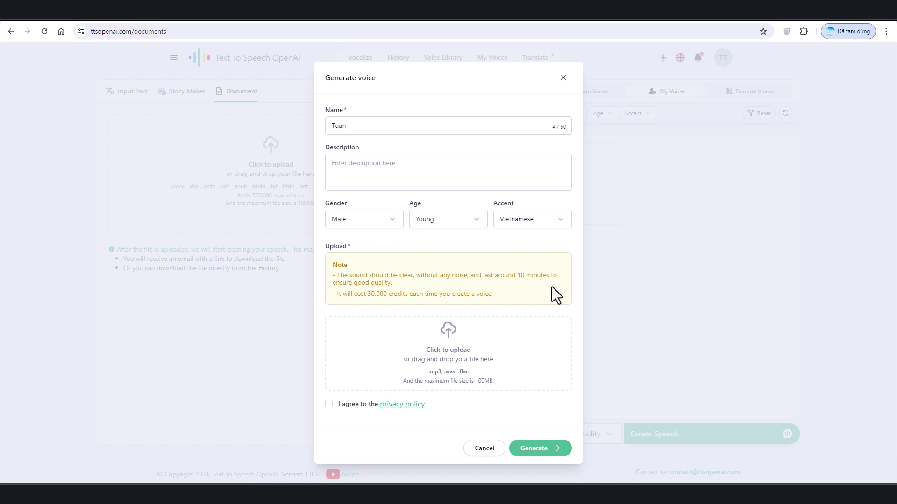
drag(517, 276, 548, 280)
click(500, 297)
drag(367, 293, 509, 297)
click(507, 295)
Step: Agree to the privacy policy and close the voice form without generating the voice
click(351, 404)
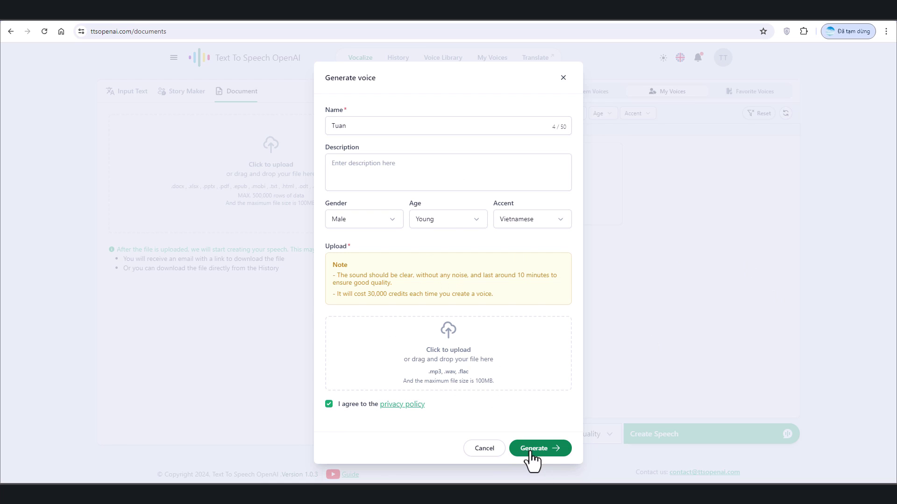
click(564, 78)
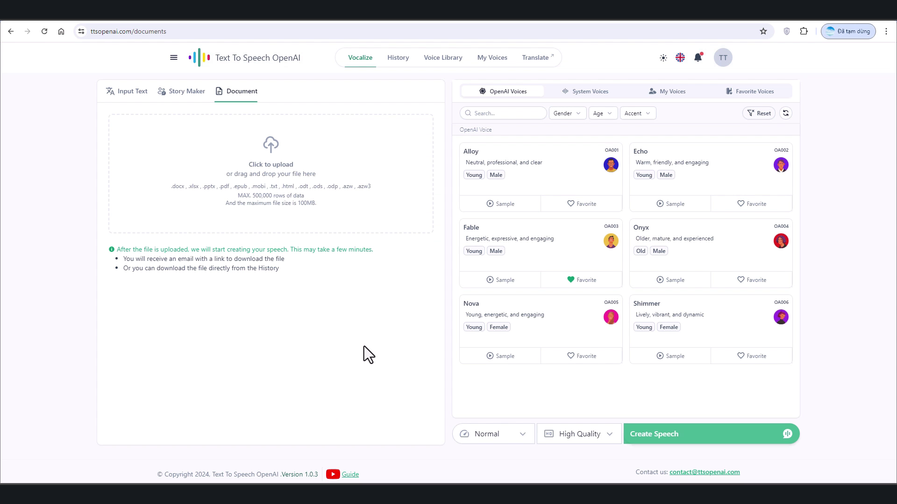